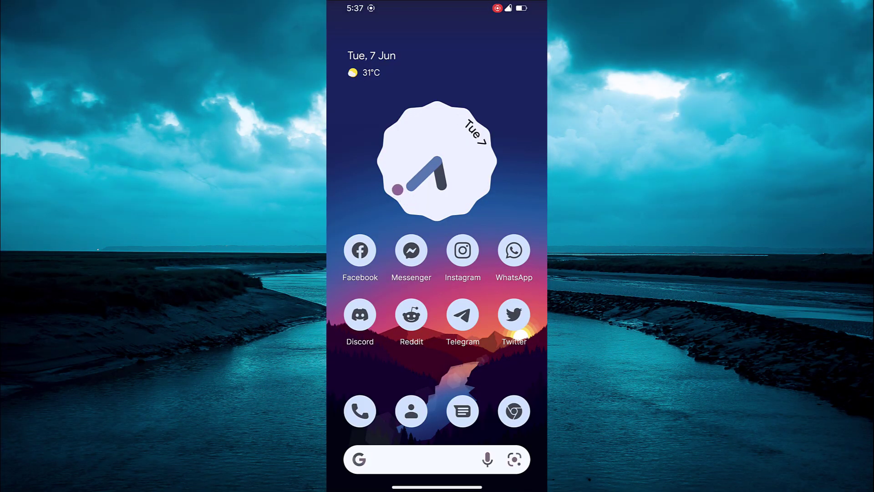
Swipe up on the home screen to show all apps, including GLTools, CPU-Z and Asphalt 9.
{"action": "mouse_move", "coordinate": [437, 387]}
{"action": "left_mouse_down"}
{"action": "mouse_move", "coordinate": [437, 136]}
{"action": "mouse_move", "coordinate": [437, 387]}
{"action": "left_mouse_up"}
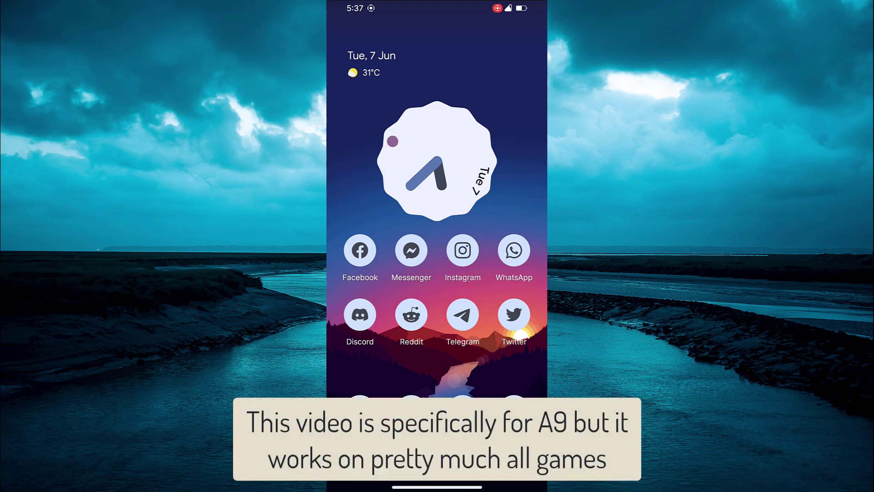
{"action": "left_click_drag", "start_coordinate": [437, 365], "coordinate": [437, 137]}
Check in CPU-Z that the phone has a Snapdragon 765G with an Adreno (TM) 620 GPU, then exit.
{"action": "scroll", "coordinate": [437, 228], "scroll_direction": "down", "scroll_amount": 5}
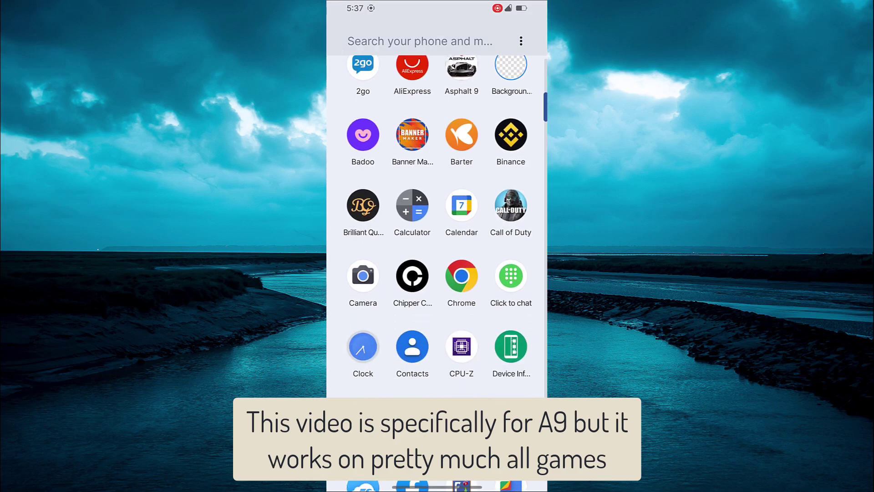
{"action": "left_click", "coordinate": [461, 294]}
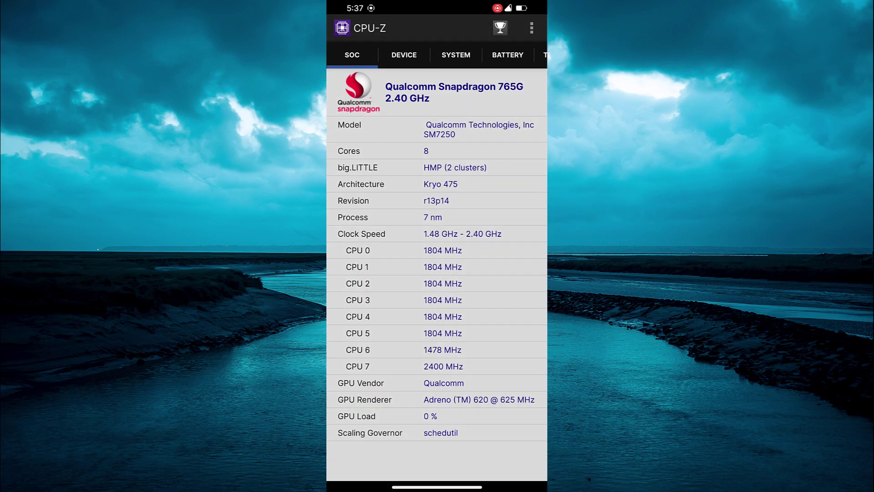
{"action": "left_click", "coordinate": [437, 399]}
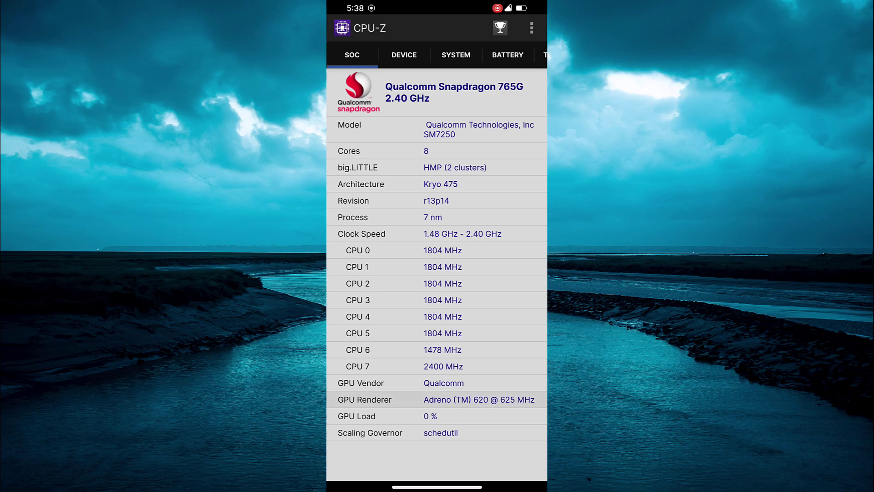
{"action": "left_click", "coordinate": [437, 399]}
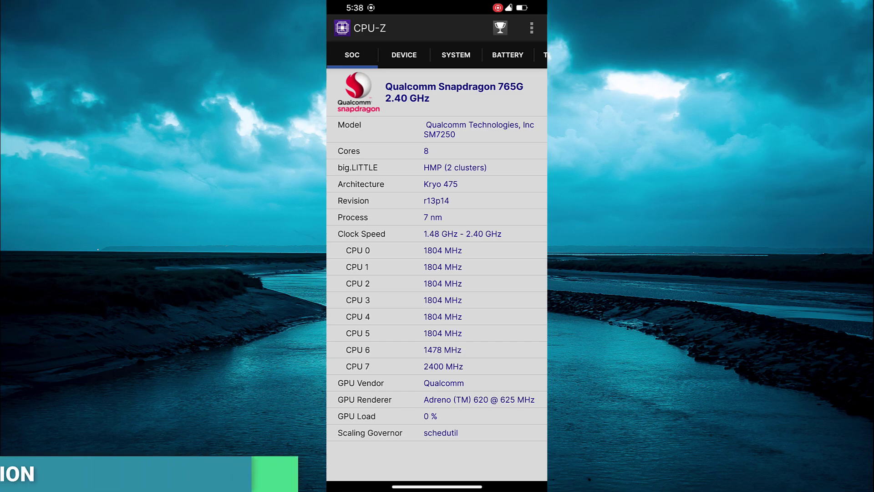
{"action": "left_click_drag", "start_coordinate": [437, 486], "coordinate": [437, 273]}
Launch GLTools from the app drawer so it starts in rooted mode.
{"action": "left_click_drag", "start_coordinate": [437, 410], "coordinate": [437, 182]}
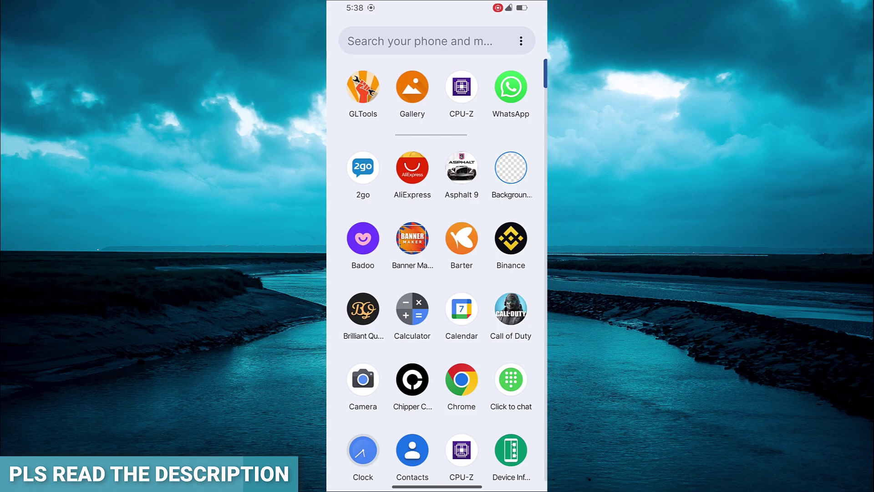
{"action": "left_click", "coordinate": [363, 87]}
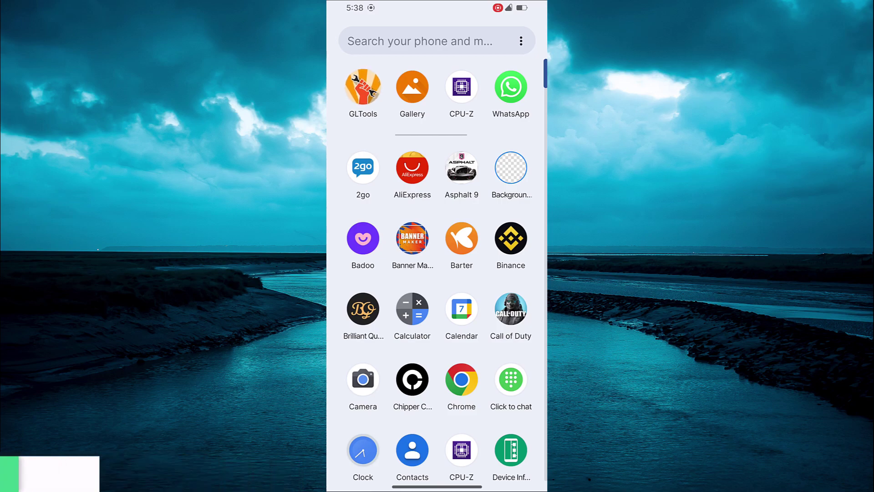
{"action": "left_click_drag", "start_coordinate": [353, 121], "coordinate": [363, 194]}
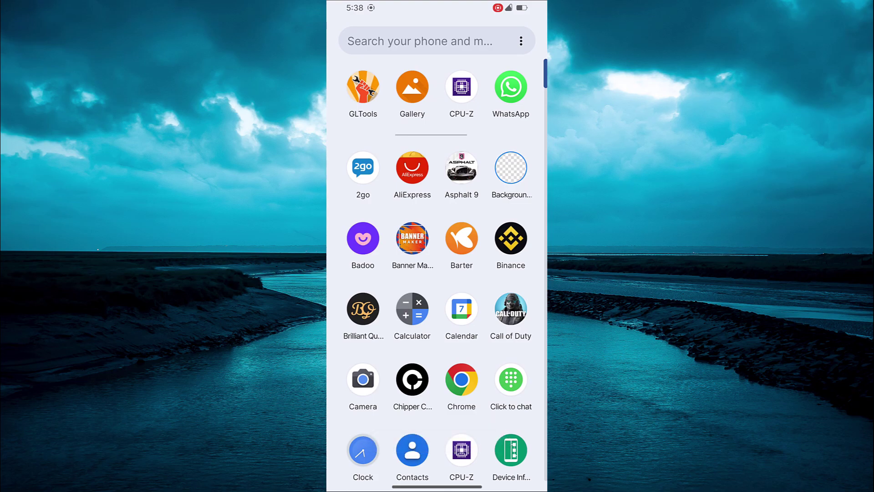
{"action": "left_click", "coordinate": [363, 86]}
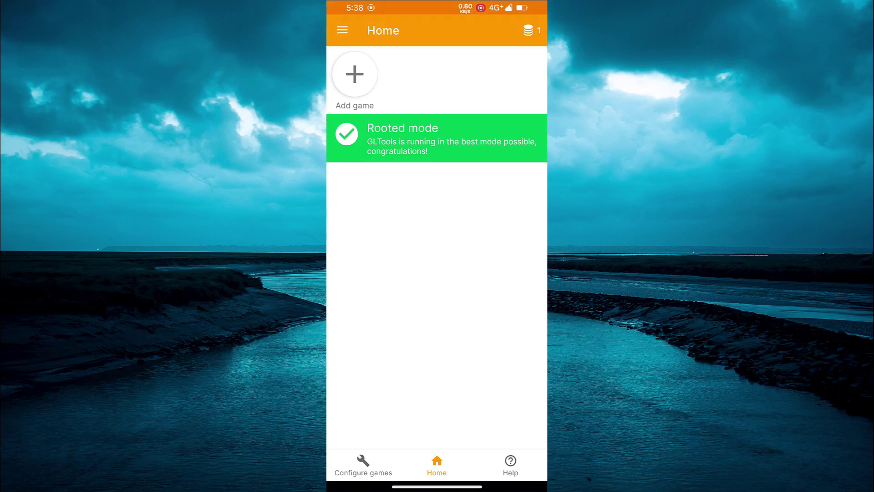
Add Asphalt 9 as the game to configure in GLTools.
{"action": "left_click", "coordinate": [355, 74]}
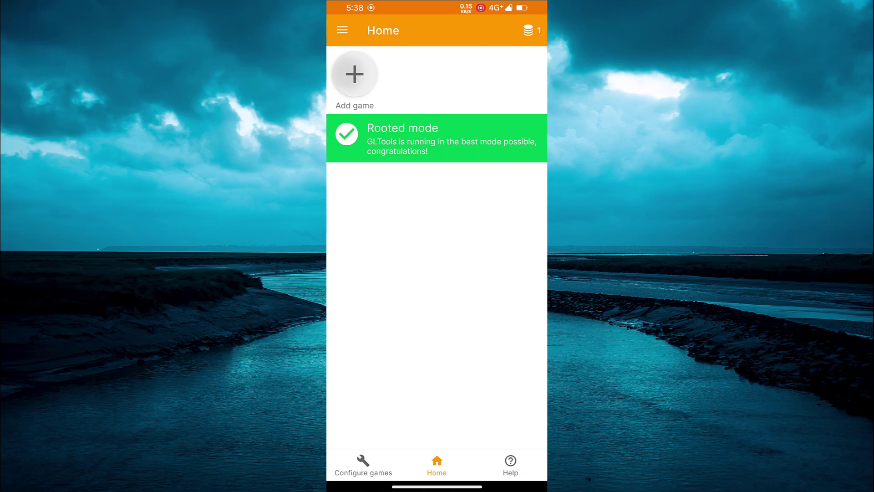
{"action": "scroll", "coordinate": [437, 250], "scroll_direction": "down", "scroll_amount": 1}
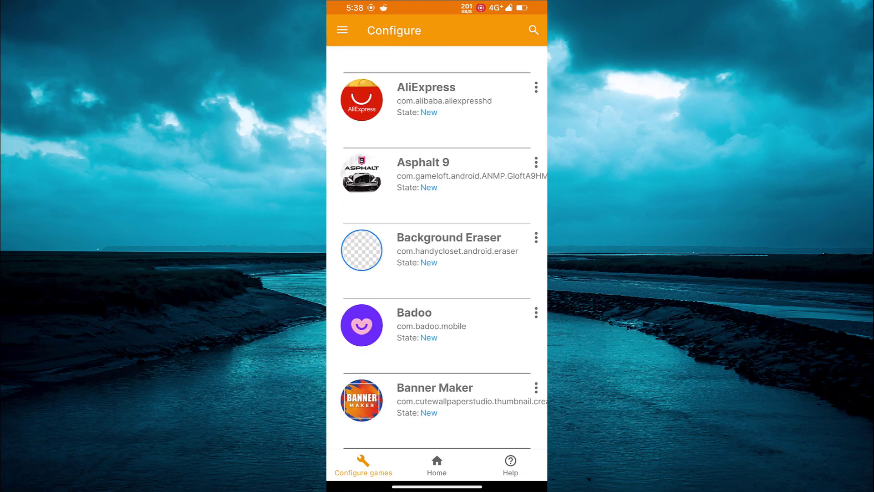
{"action": "scroll", "coordinate": [437, 251], "scroll_direction": "up", "scroll_amount": 1}
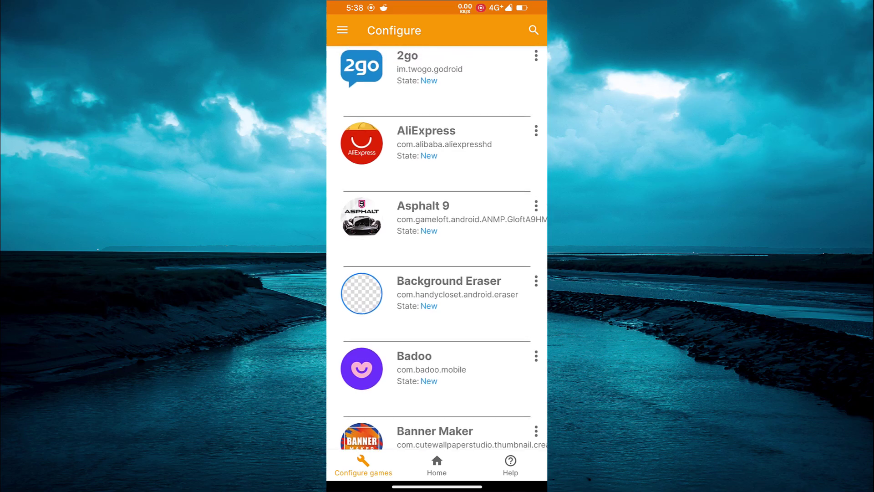
{"action": "scroll", "coordinate": [437, 251], "scroll_direction": "down", "scroll_amount": 2}
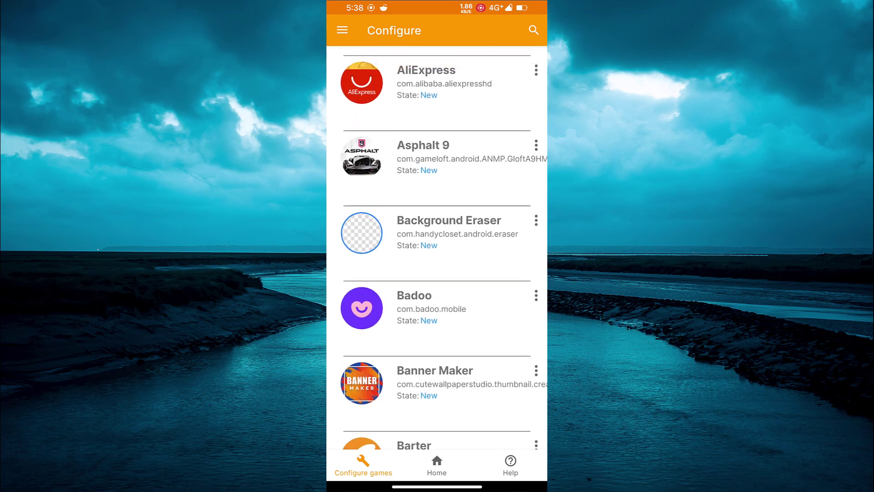
{"action": "left_click", "coordinate": [483, 182]}
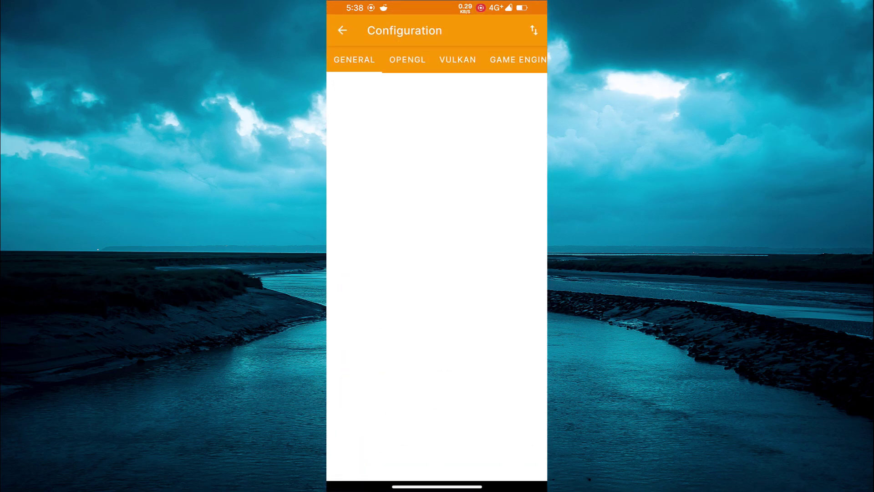
Enable Replace GPU info and Replace device, CPU and RAM info under Device info emulation.
{"action": "scroll", "coordinate": [437, 273], "scroll_direction": "down", "scroll_amount": 8}
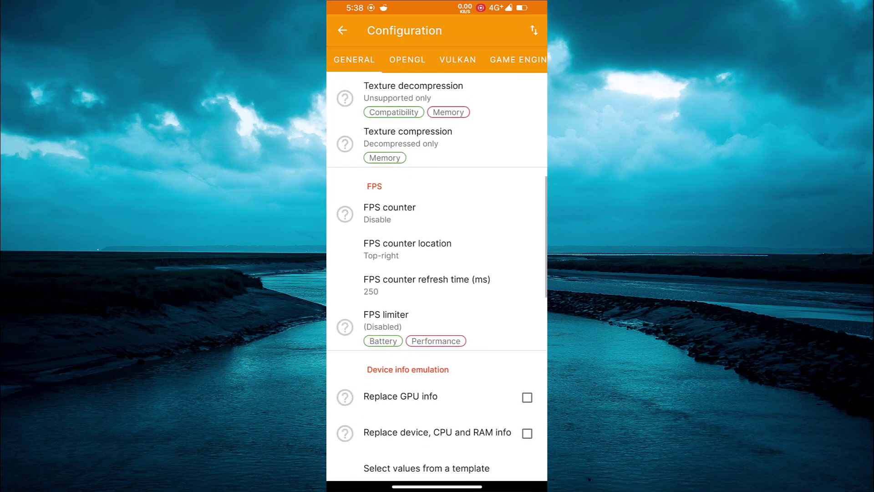
{"action": "scroll", "coordinate": [437, 273], "scroll_direction": "down", "scroll_amount": 3}
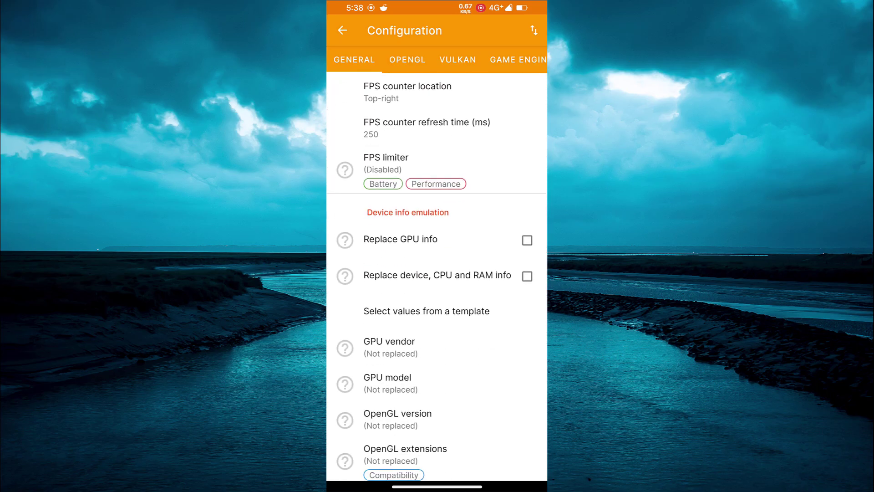
{"action": "left_click", "coordinate": [527, 240]}
{"action": "left_click", "coordinate": [527, 276]}
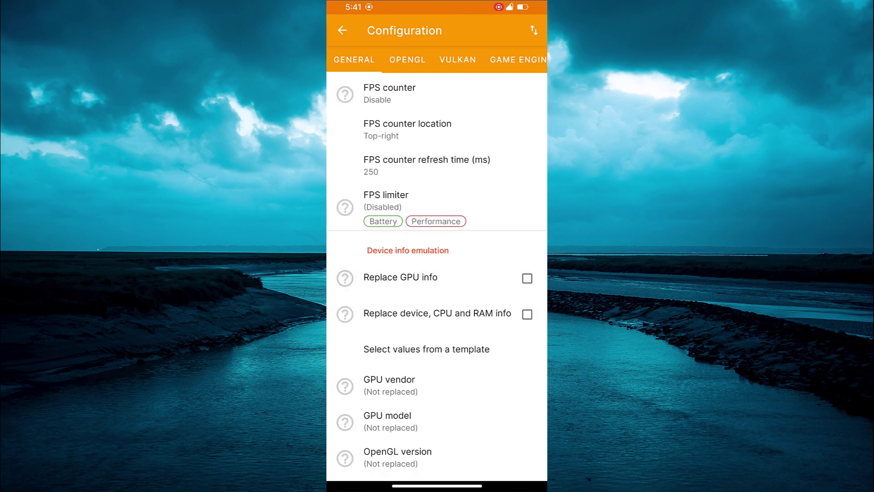
{"action": "left_click", "coordinate": [527, 278]}
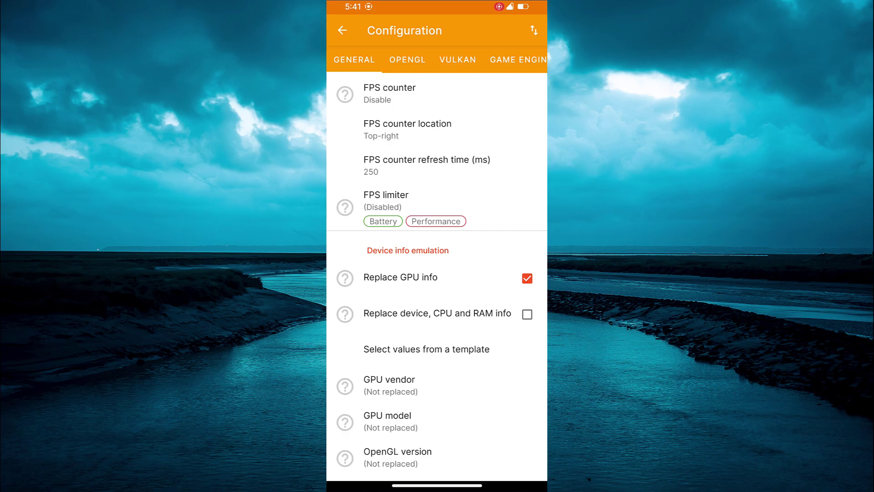
{"action": "left_click", "coordinate": [527, 314]}
{"action": "left_click", "coordinate": [426, 350]}
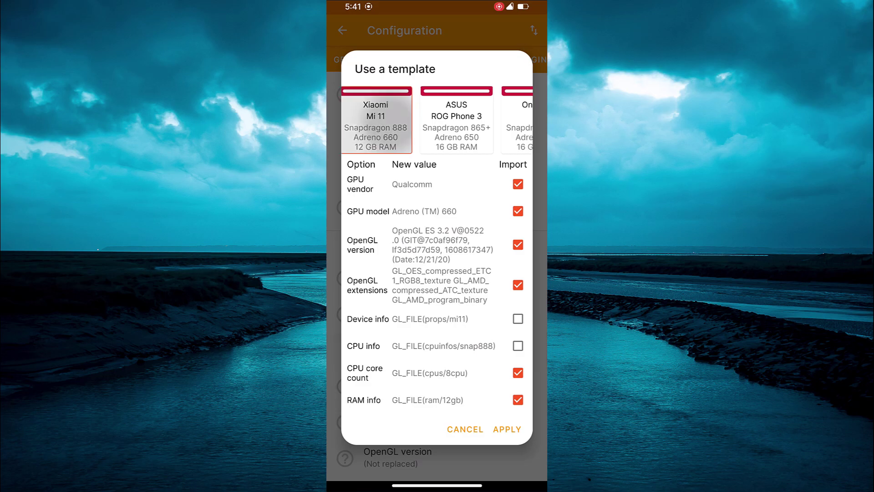
Choose the OnePlus 6 template to spoof the GPU as Adreno (TM) 630.
{"action": "scroll", "coordinate": [437, 120], "scroll_direction": "right", "scroll_amount": 3}
{"action": "scroll", "coordinate": [437, 120], "scroll_direction": "left", "scroll_amount": 3}
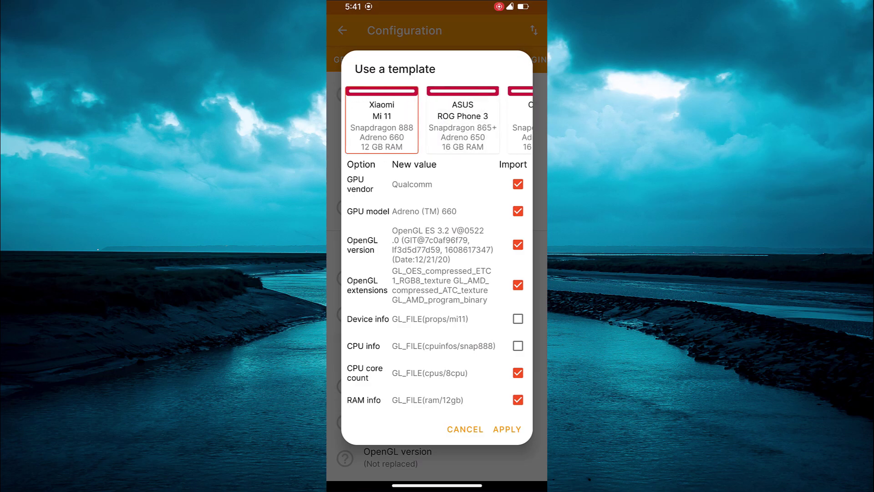
{"action": "scroll", "coordinate": [437, 120], "scroll_direction": "right", "scroll_amount": 10}
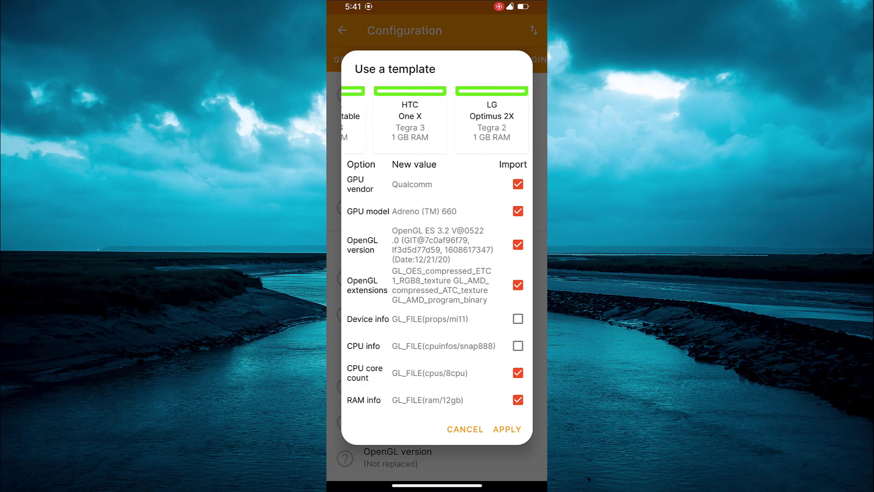
{"action": "scroll", "coordinate": [437, 120], "scroll_direction": "left", "scroll_amount": 10}
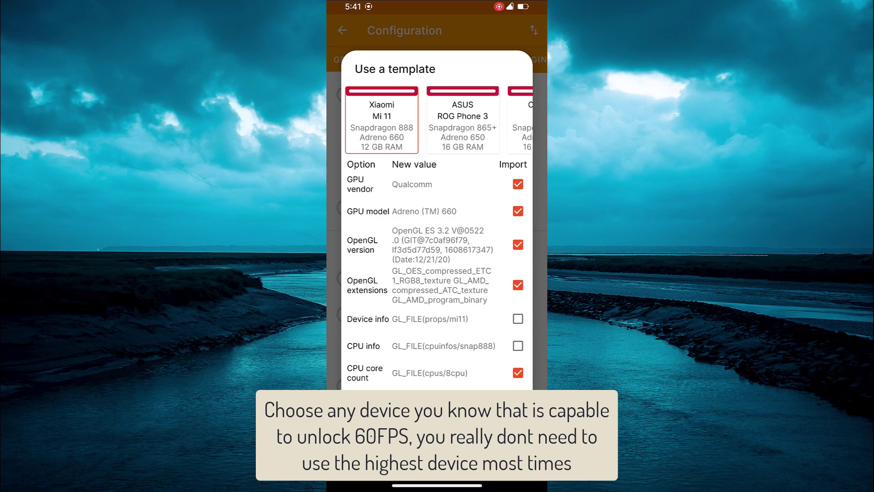
{"action": "scroll", "coordinate": [437, 120], "scroll_direction": "right", "scroll_amount": 2}
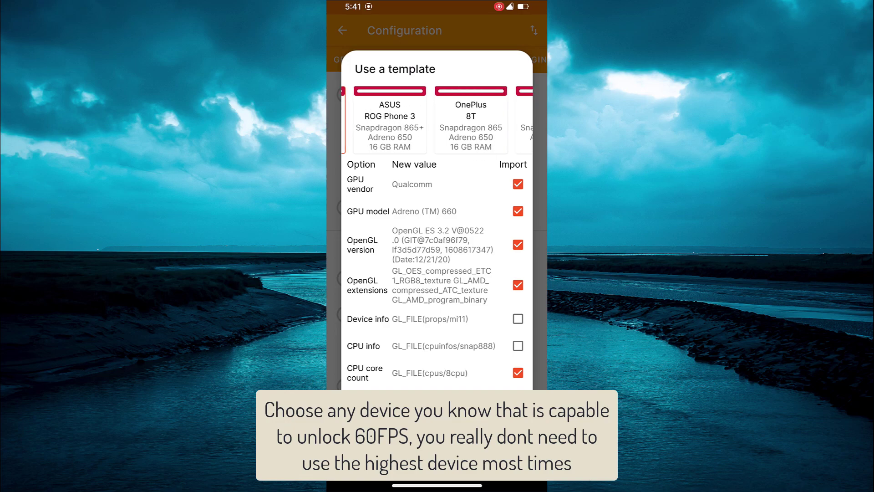
{"action": "scroll", "coordinate": [437, 120], "scroll_direction": "left", "scroll_amount": 2}
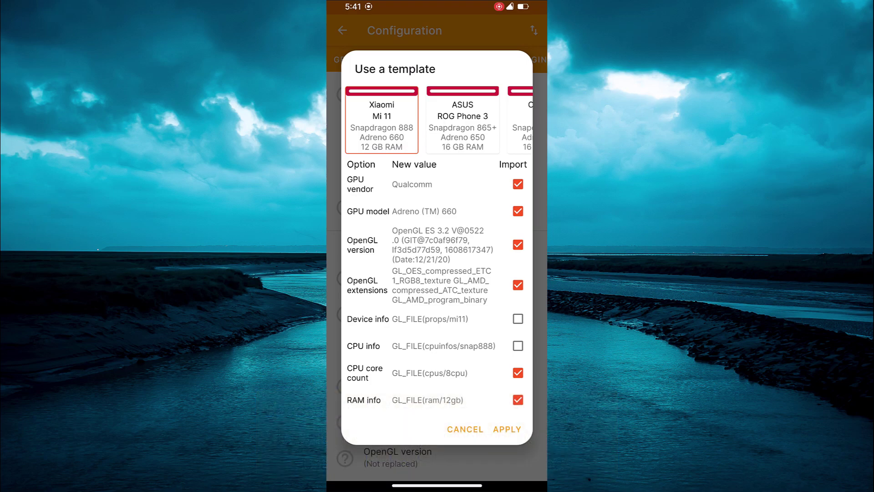
{"action": "scroll", "coordinate": [437, 120], "scroll_direction": "right", "scroll_amount": 2}
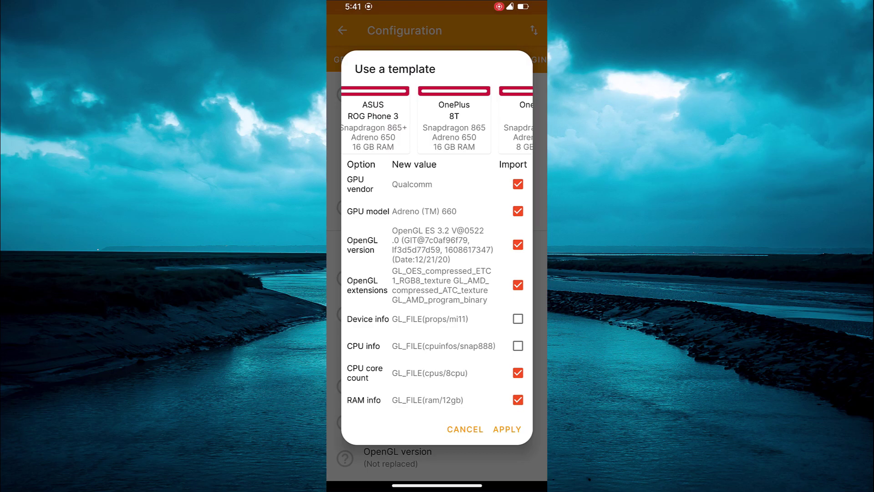
{"action": "scroll", "coordinate": [437, 120], "scroll_direction": "right", "scroll_amount": 5}
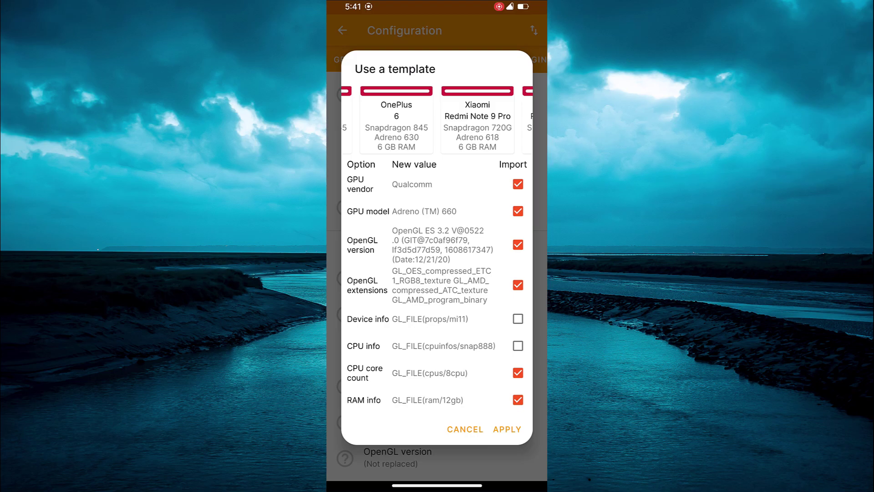
{"action": "left_click", "coordinate": [392, 129]}
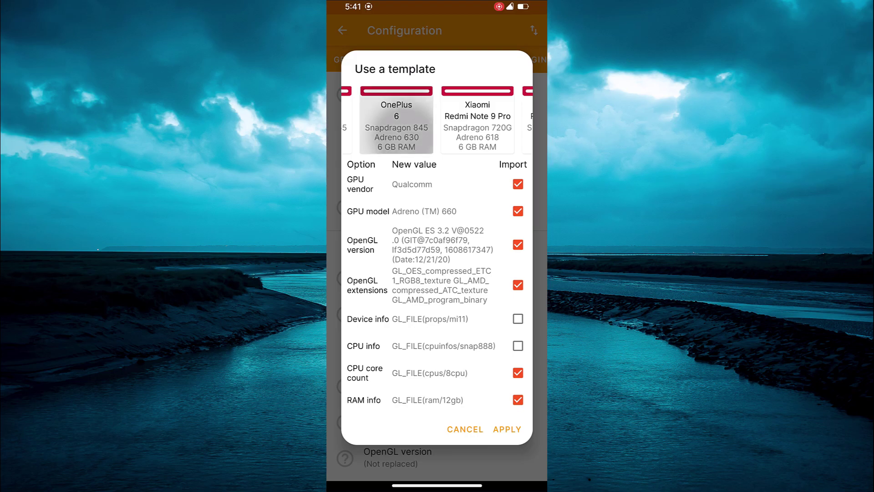
{"action": "scroll", "coordinate": [437, 120], "scroll_direction": "left", "scroll_amount": 1}
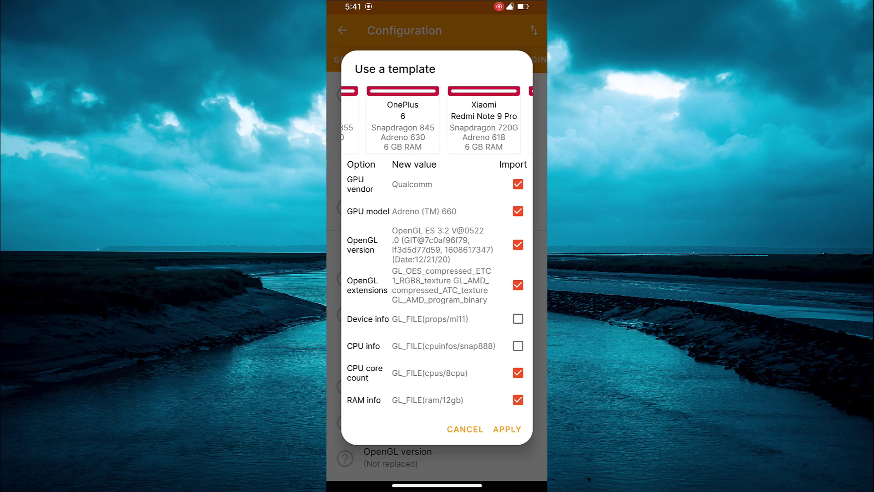
{"action": "left_click", "coordinate": [403, 121]}
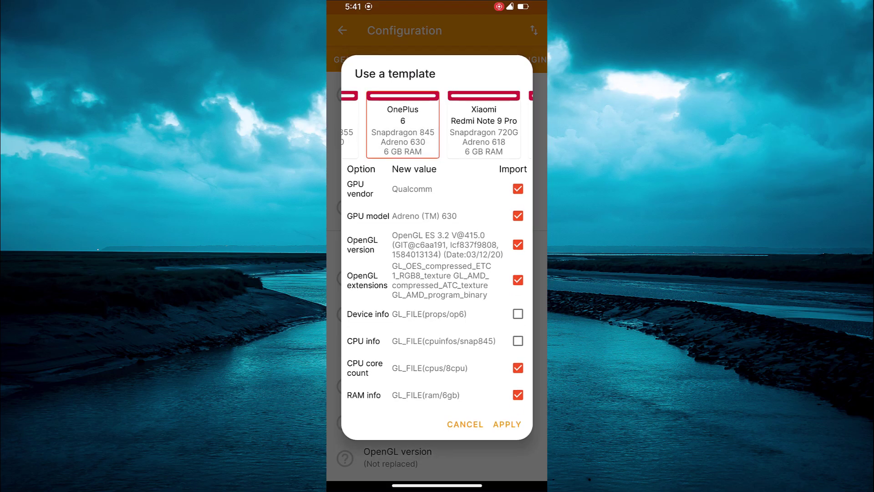
Apply the OnePlus 6 values, exit GLTools and return to the app list showing Asphalt 9.
{"action": "left_click", "coordinate": [506, 424]}
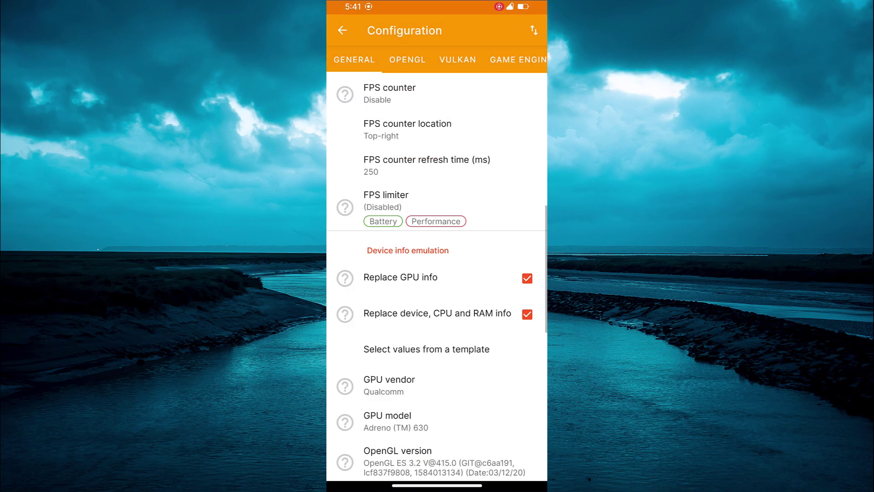
{"action": "mouse_move", "coordinate": [546, 355]}
{"action": "left_mouse_down"}
{"action": "mouse_move", "coordinate": [529, 355]}
{"action": "mouse_move", "coordinate": [531, 337]}
{"action": "left_mouse_up"}
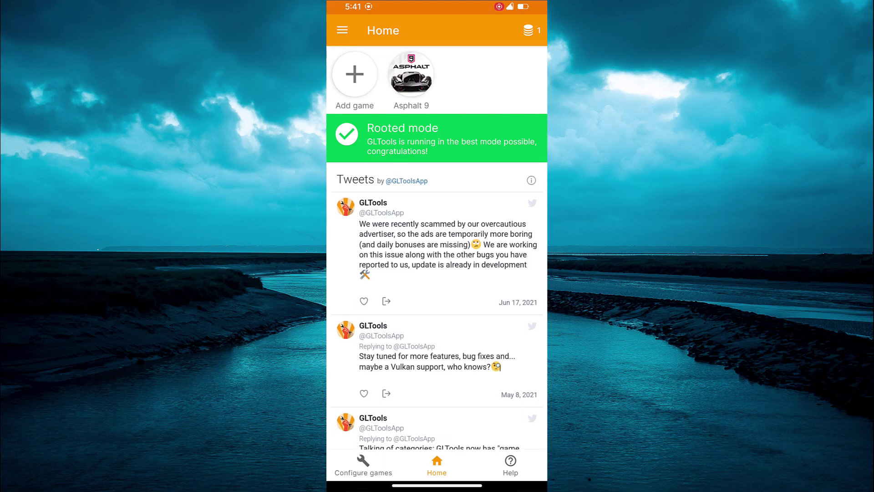
{"action": "left_click_drag", "start_coordinate": [546, 338], "coordinate": [532, 337]}
{"action": "left_click_drag", "start_coordinate": [437, 364], "coordinate": [437, 182]}
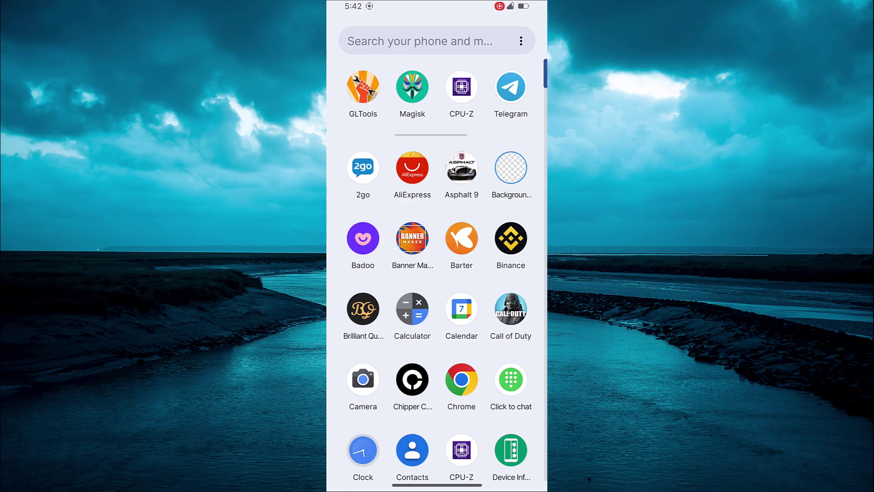
{"action": "scroll", "coordinate": [437, 246], "scroll_direction": "down", "scroll_amount": 6}
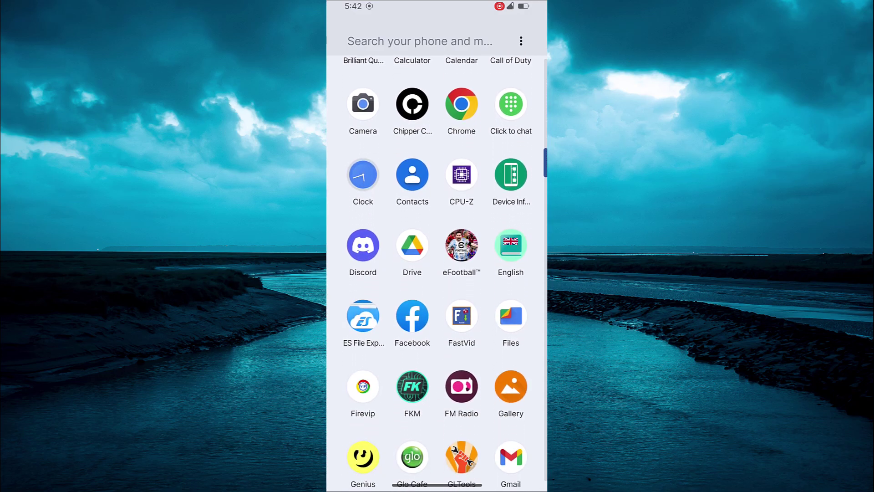
{"action": "scroll", "coordinate": [437, 273], "scroll_direction": "up", "scroll_amount": 6}
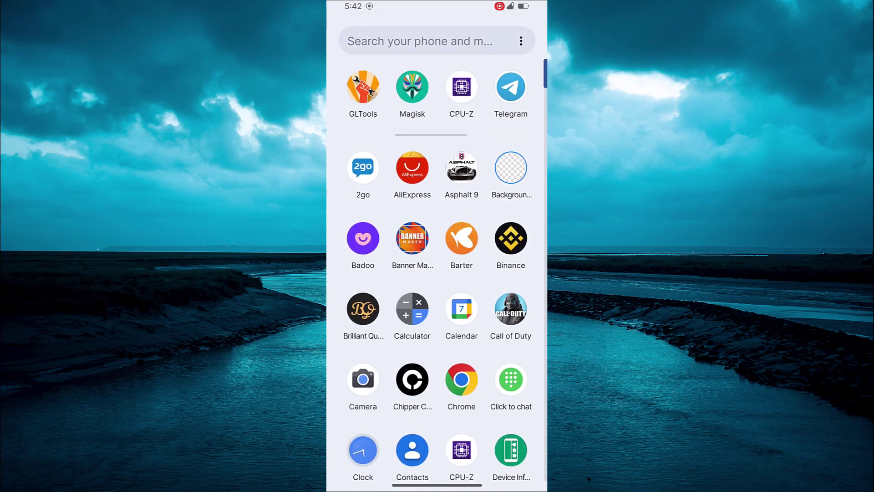
Launch Asphalt 9, check Game Settings > Sound & Display, and return to the garage at 60 FPS.
{"action": "mouse_move", "coordinate": [437, 136]}
{"action": "left_mouse_down"}
{"action": "mouse_move", "coordinate": [437, 364]}
{"action": "mouse_move", "coordinate": [437, 136]}
{"action": "left_mouse_up"}
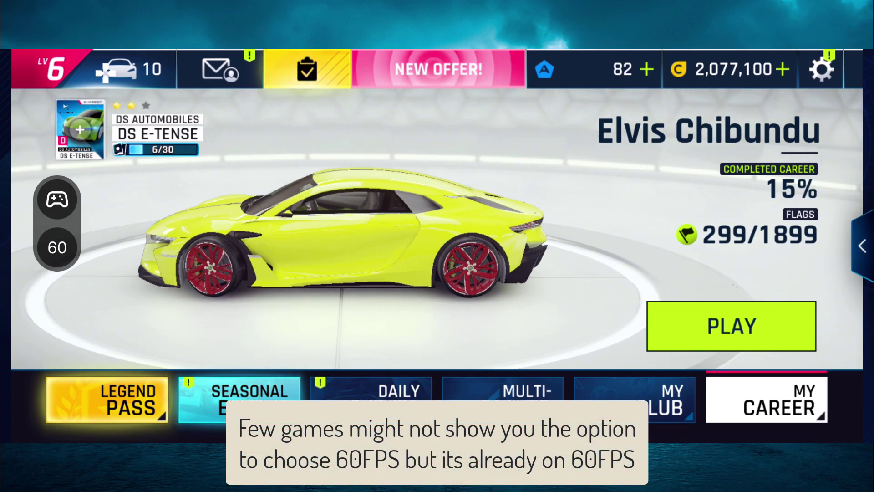
{"action": "left_click", "coordinate": [822, 69]}
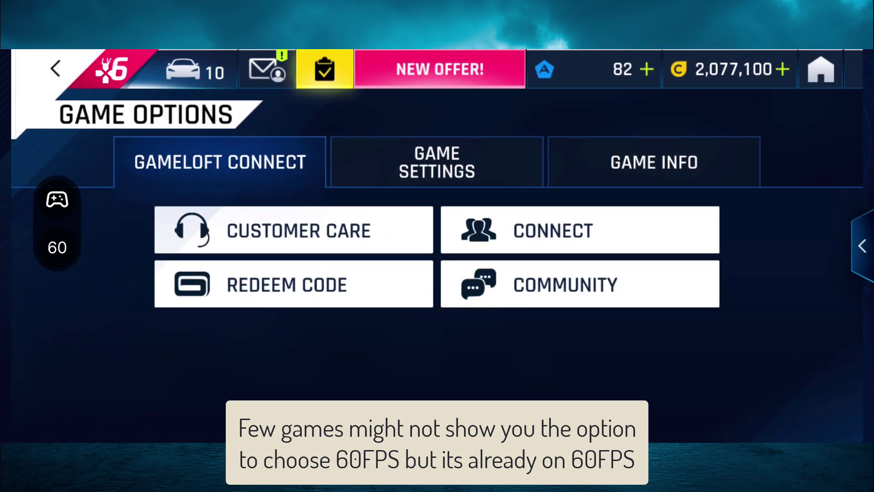
{"action": "left_click", "coordinate": [437, 162]}
{"action": "left_click", "coordinate": [293, 261]}
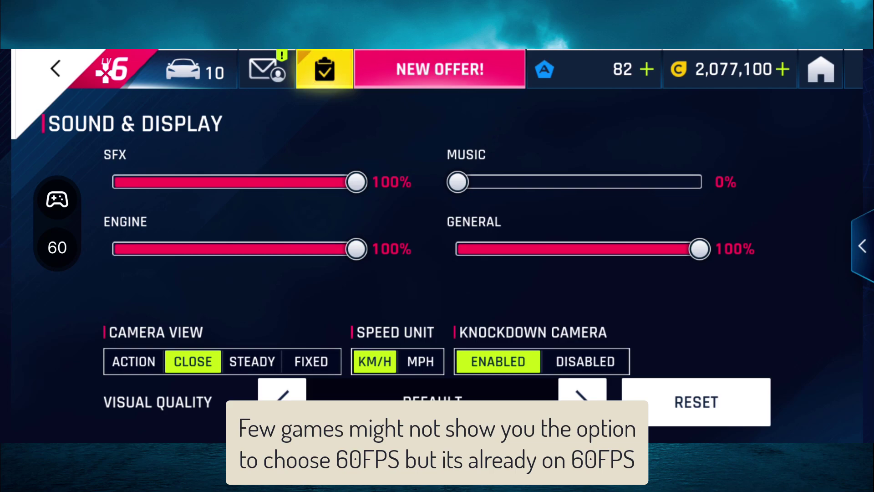
{"action": "key", "text": "Escape"}
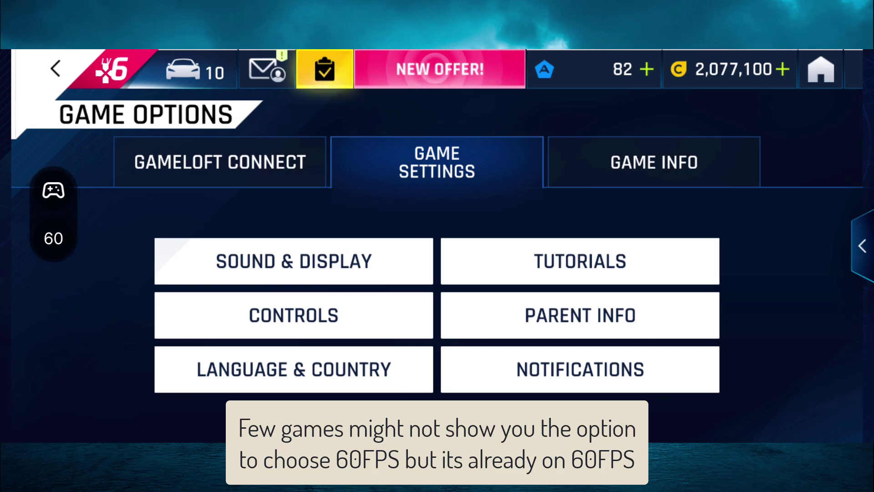
{"action": "key", "text": "Escape"}
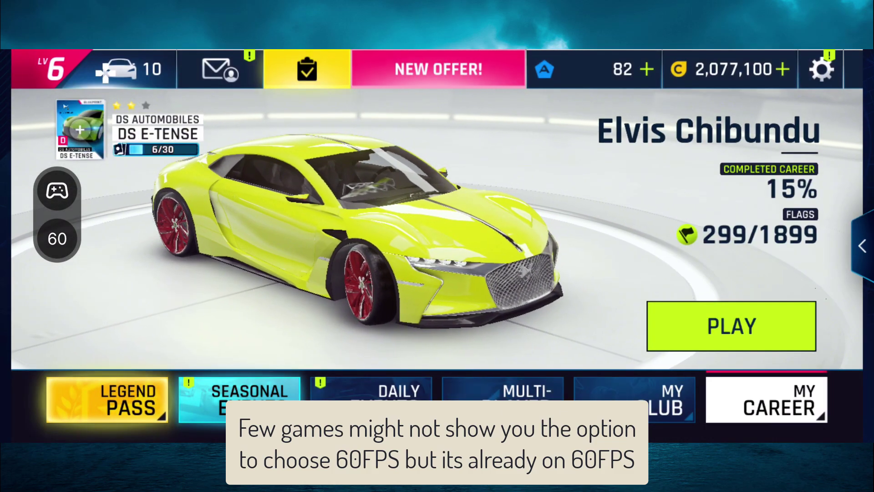